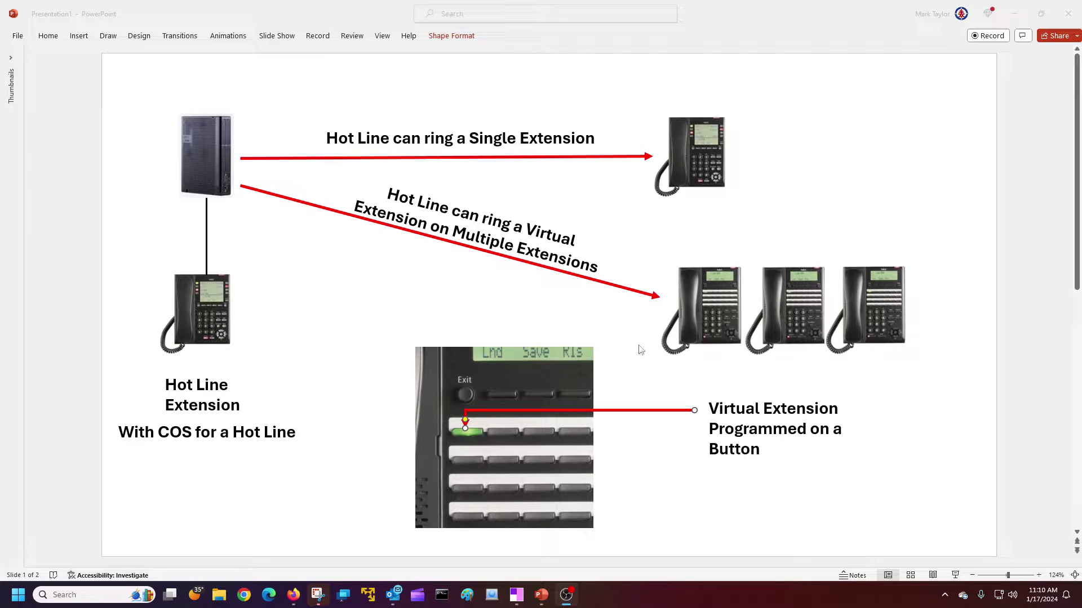
# Scroll to the 'Programs Needed for Hot-Line' slide and bring up the PCPro window.
pyautogui.scroll(-2, 640, 349)
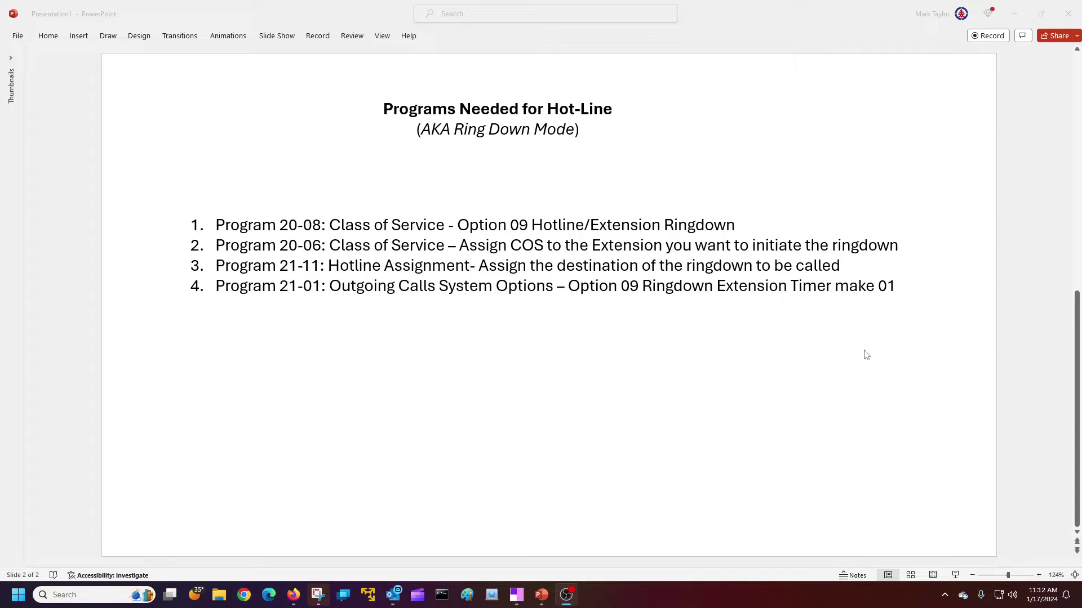
pyautogui.click(516, 595)
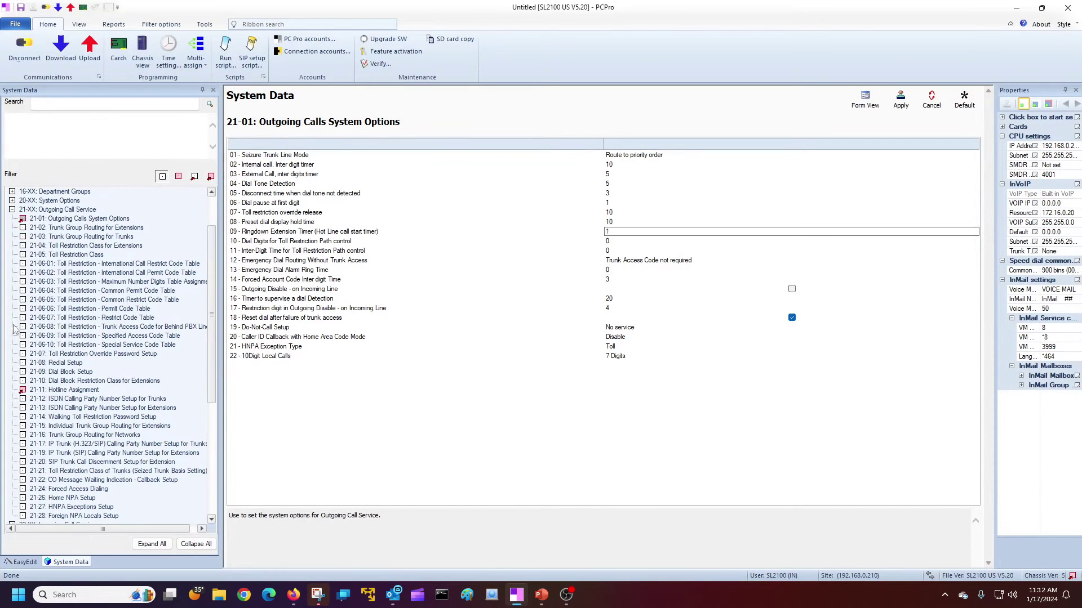
# Collapse the 21-XX Outgoing Call Service group in the System Data tree.
pyautogui.click(12, 209)
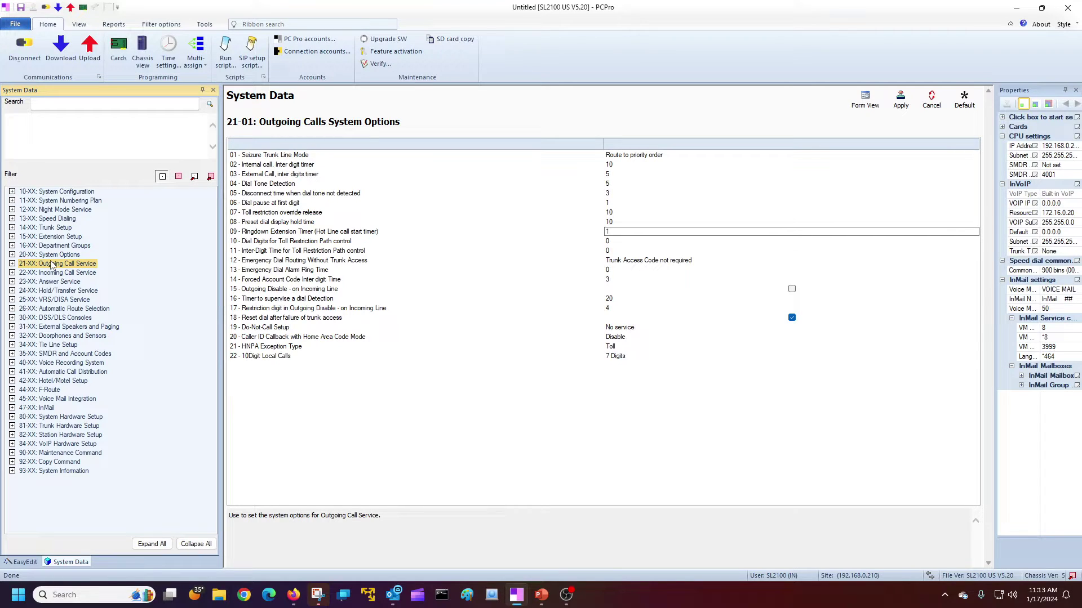
# In 20-08 Form View, load class of service 4 and verify 09 Hotline/Extension Ringdown is enabled.
pyautogui.click(12, 255)
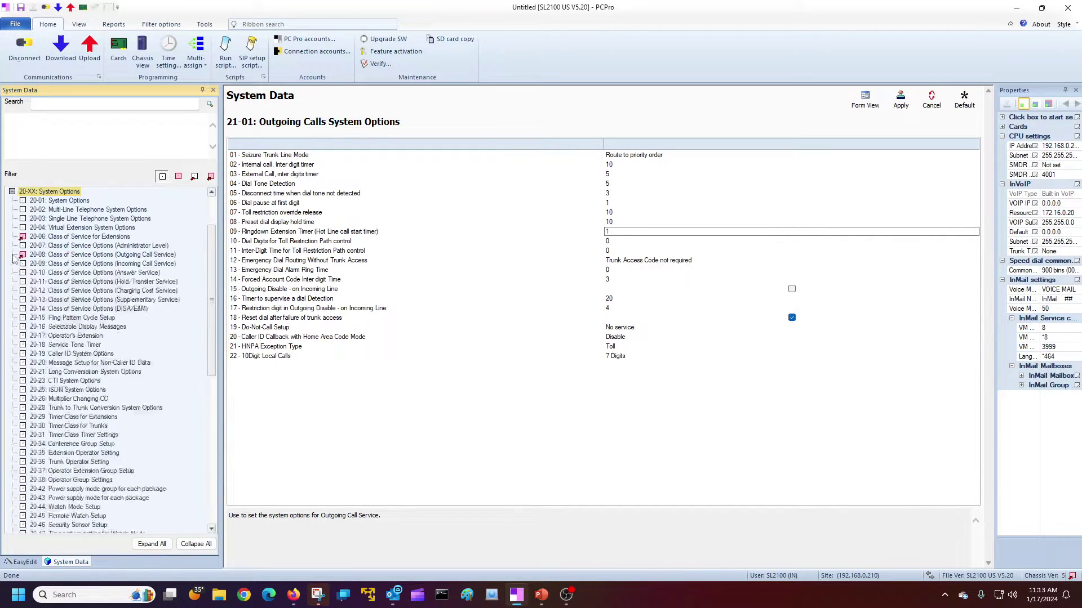
pyautogui.click(76, 260)
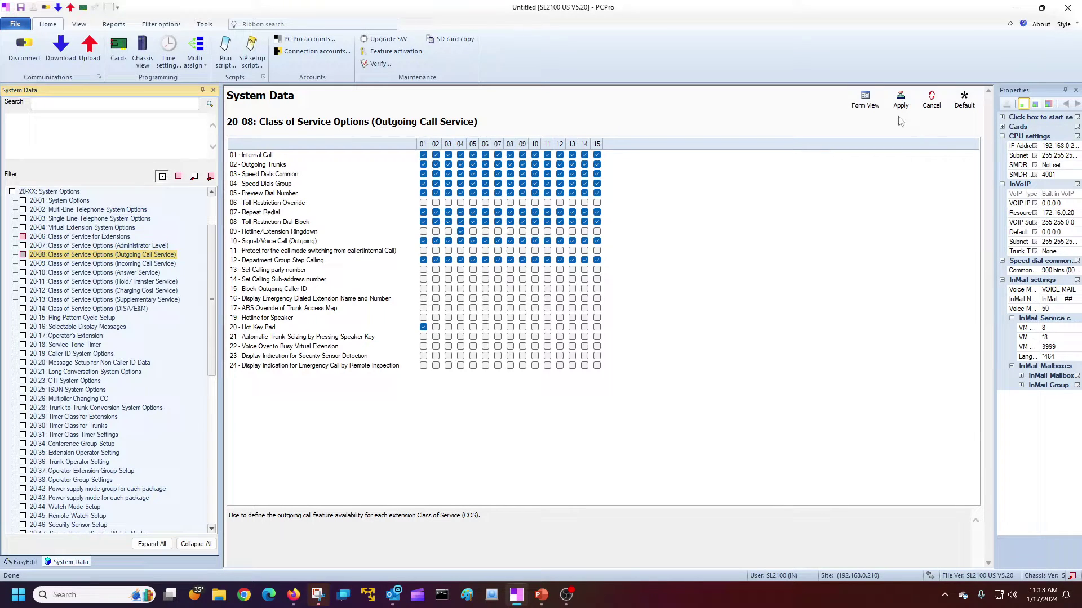
pyautogui.click(876, 107)
pyautogui.click(876, 107)
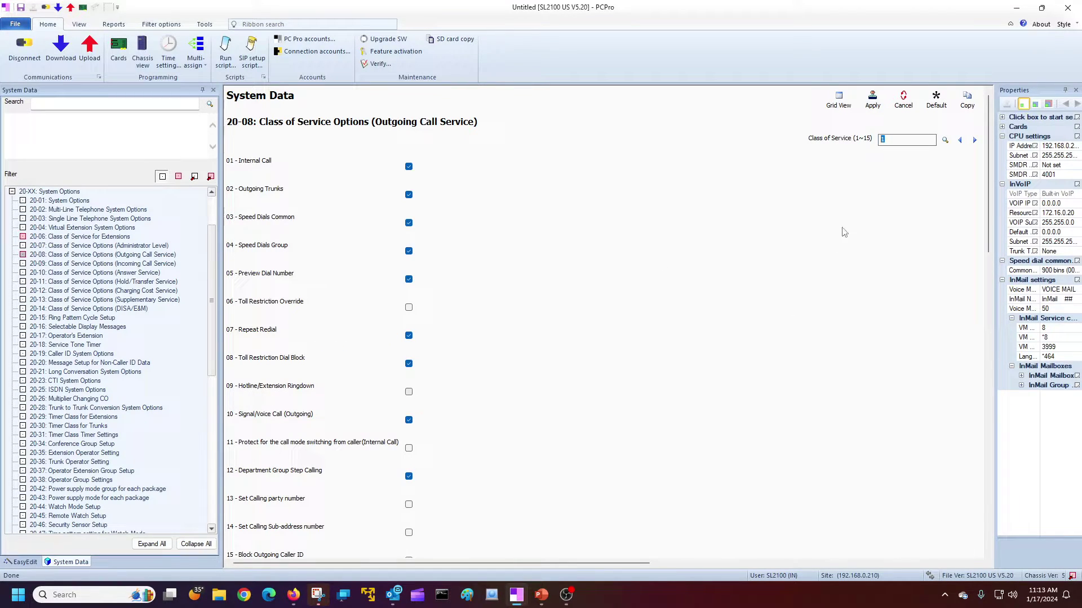
pyautogui.click(887, 142)
pyautogui.click(945, 140)
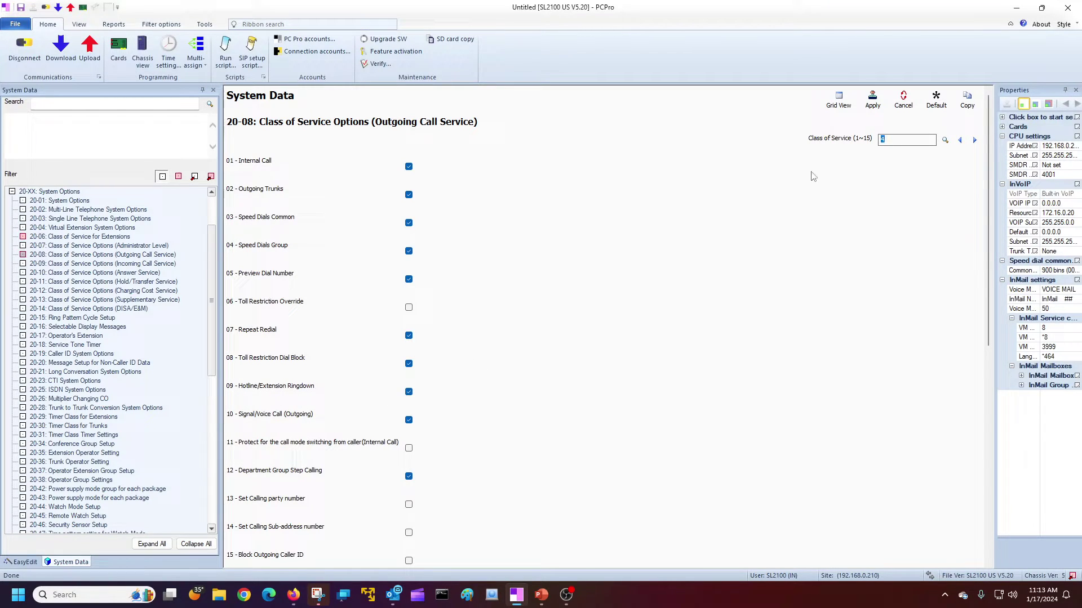
pyautogui.click(837, 102)
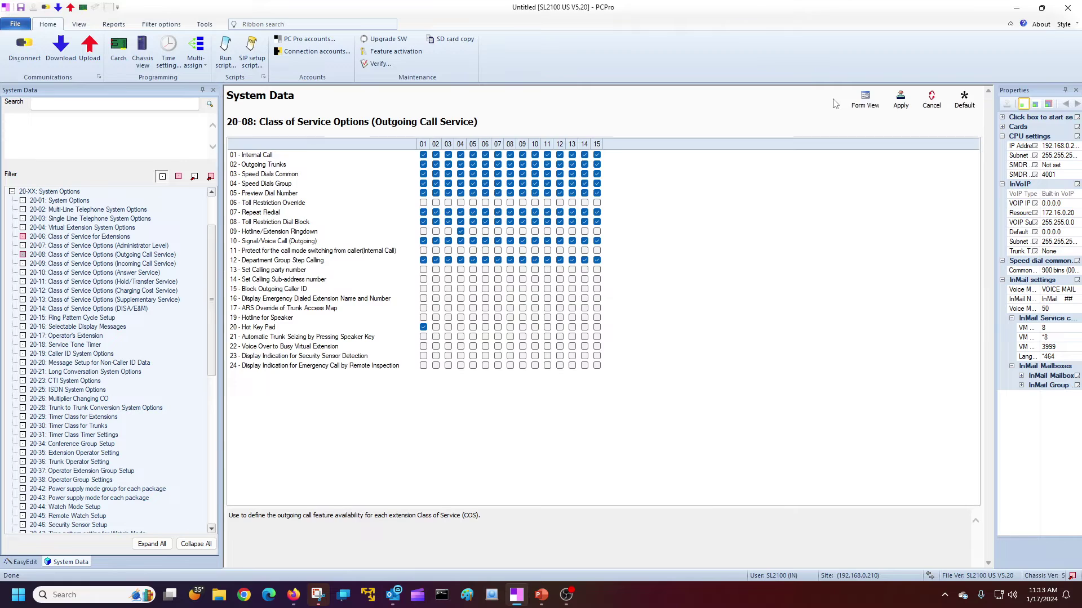
# In 20-06 Class of Service for Extensions, give extension 104 class of service 4 in Mode 1.
pyautogui.click(77, 238)
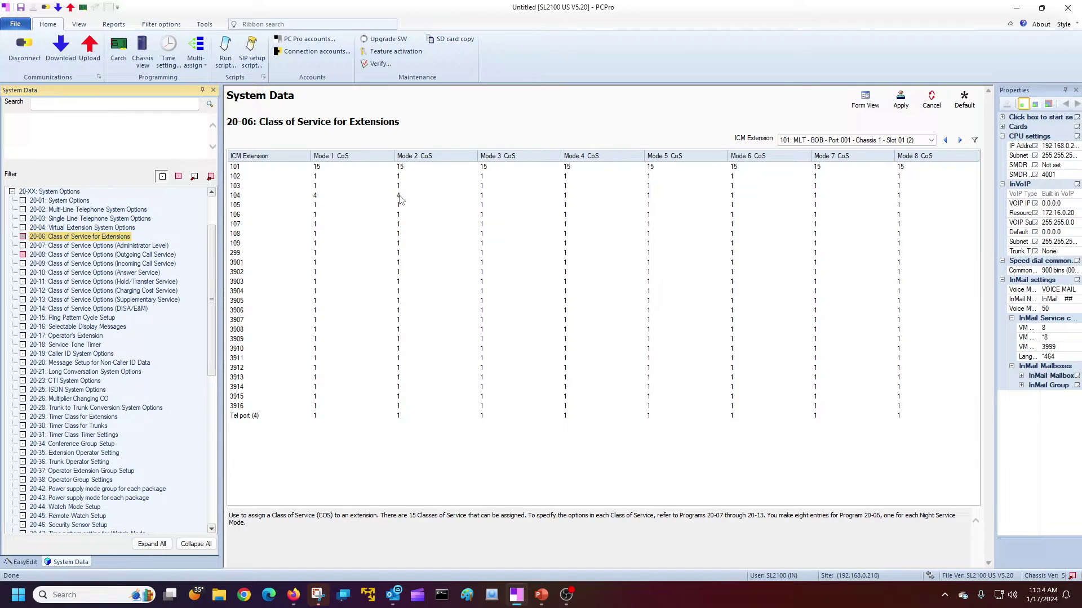
pyautogui.click(321, 196)
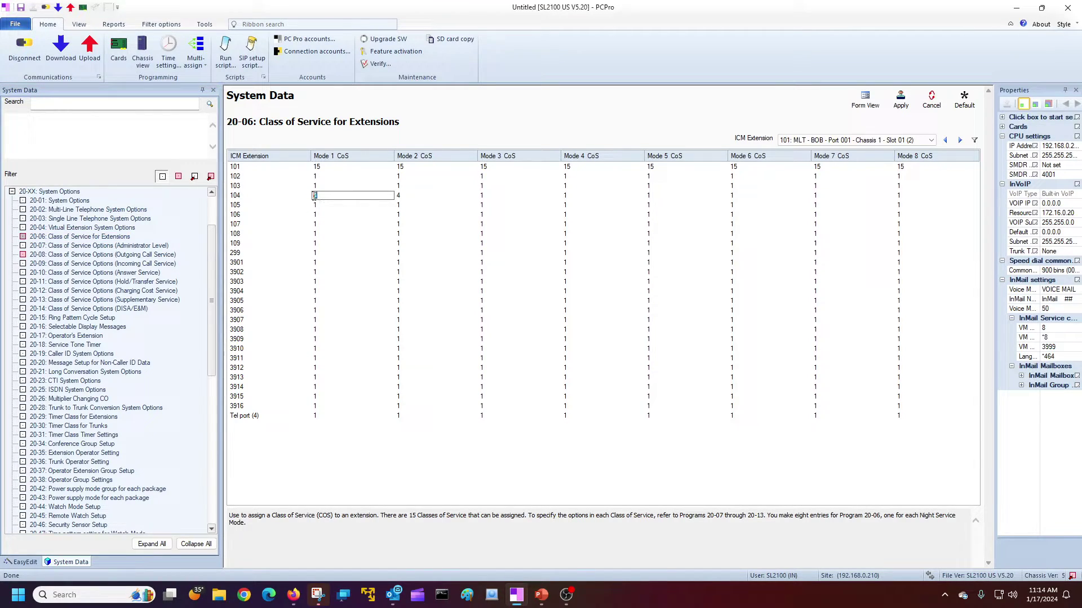
pyautogui.write('1')
pyautogui.click(337, 225)
pyautogui.click(321, 196)
pyautogui.write('4')
pyautogui.click(331, 225)
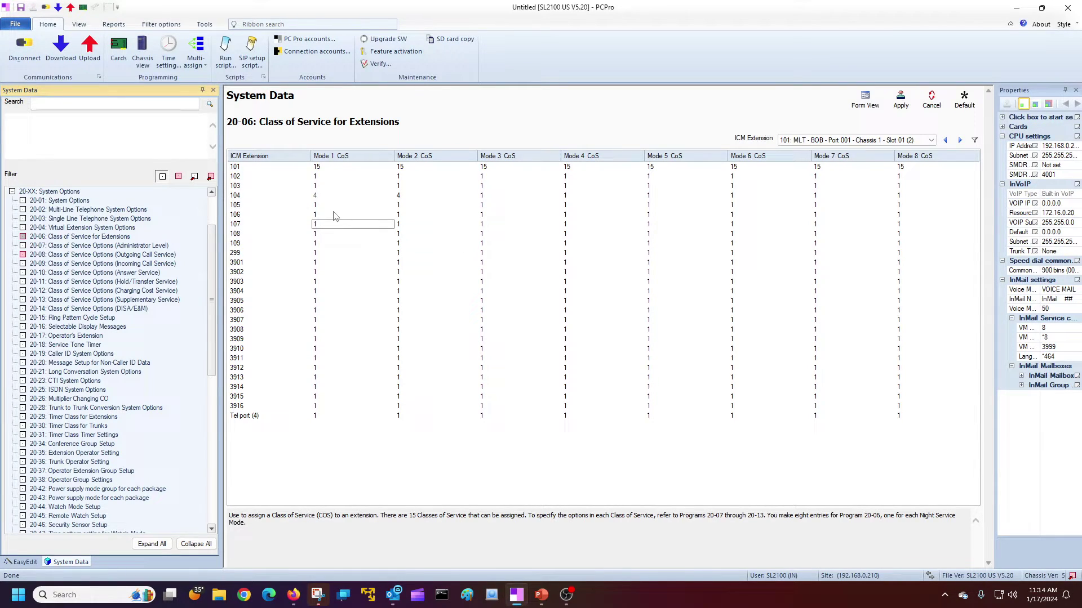
# Open 21-11 Hotline Assignment and confirm extension 104's hotline destination is 299.
pyautogui.doubleClick(16, 192)
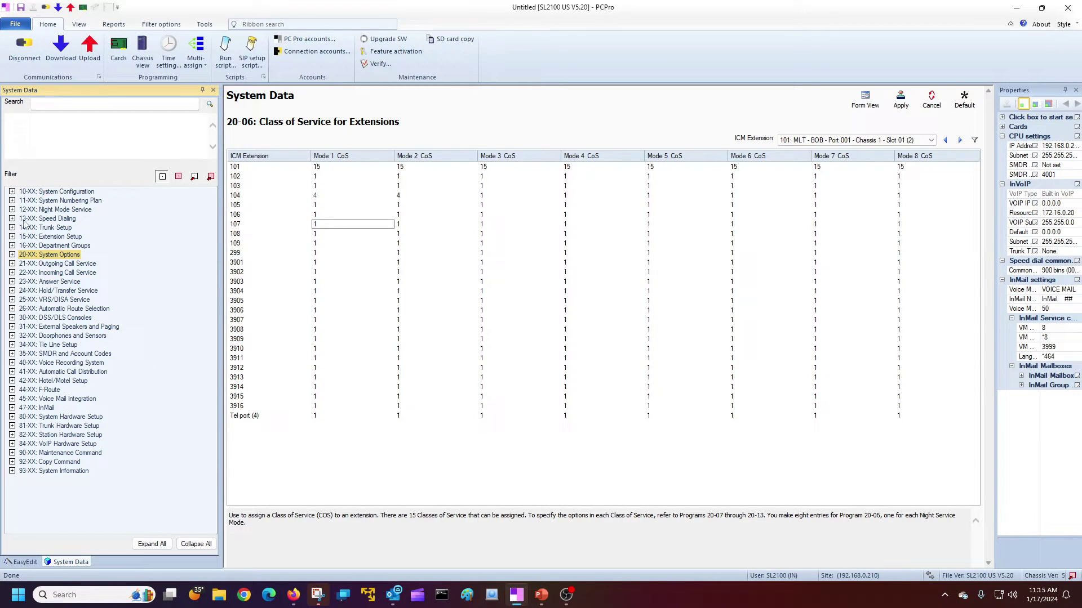
pyautogui.doubleClick(14, 264)
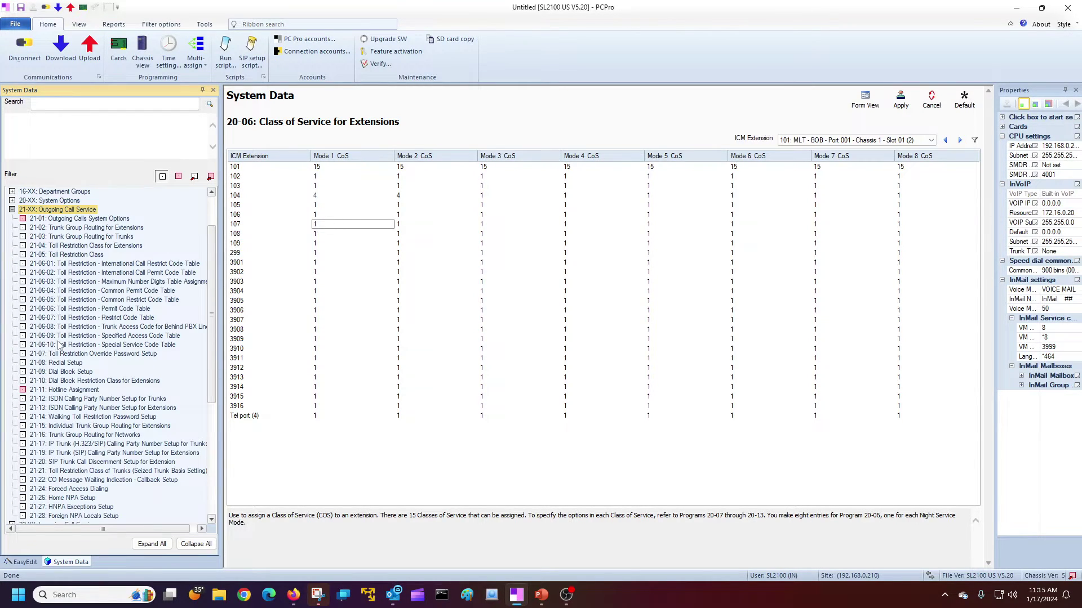
pyautogui.click(74, 391)
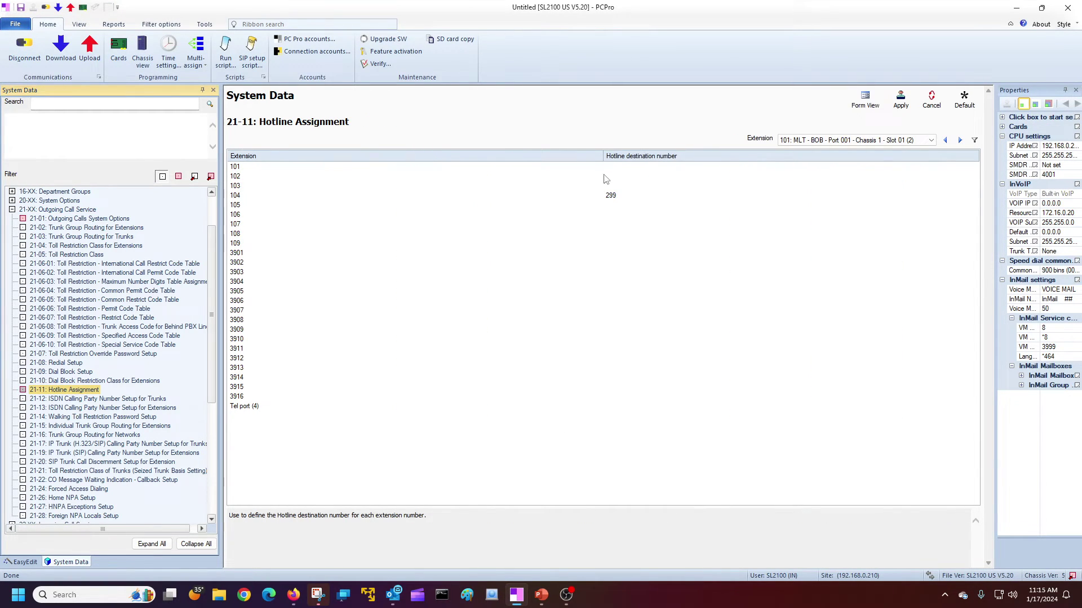
pyautogui.moveTo(603, 158); pyautogui.dragTo(268, 165)
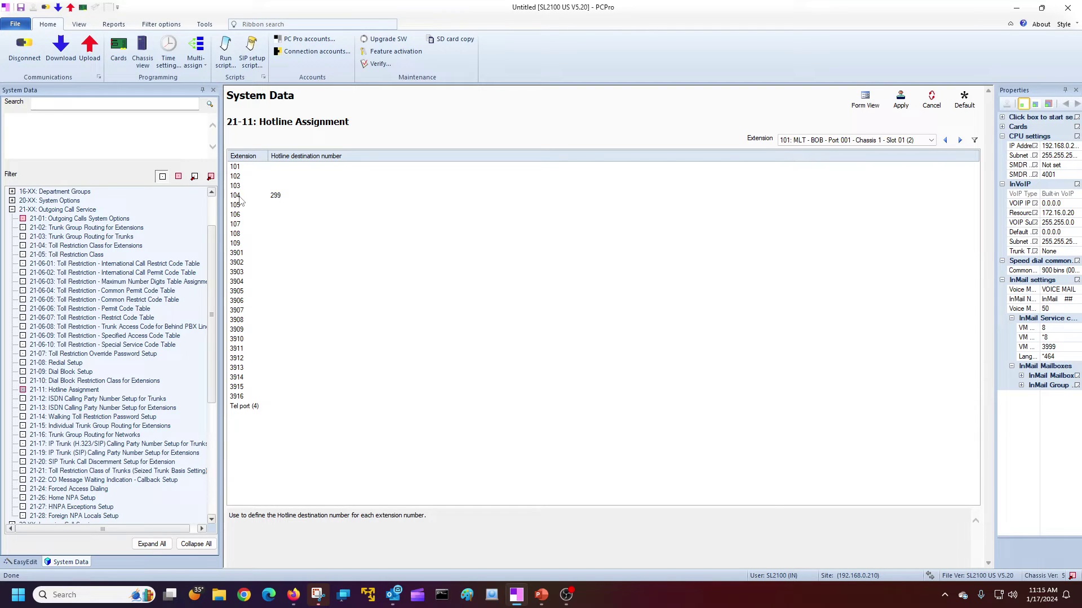
pyautogui.click(243, 197)
pyautogui.click(286, 196)
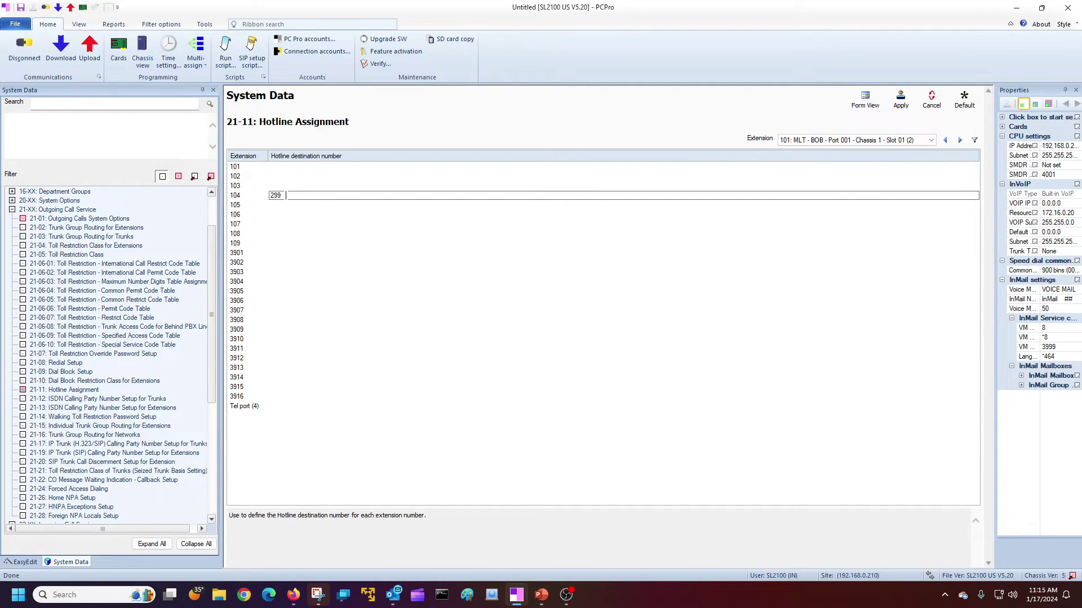
pyautogui.click(12, 209)
# Check in 11-04 Virtual Extension Numbering that port 01 holds virtual extension 299.
pyautogui.click(11, 201)
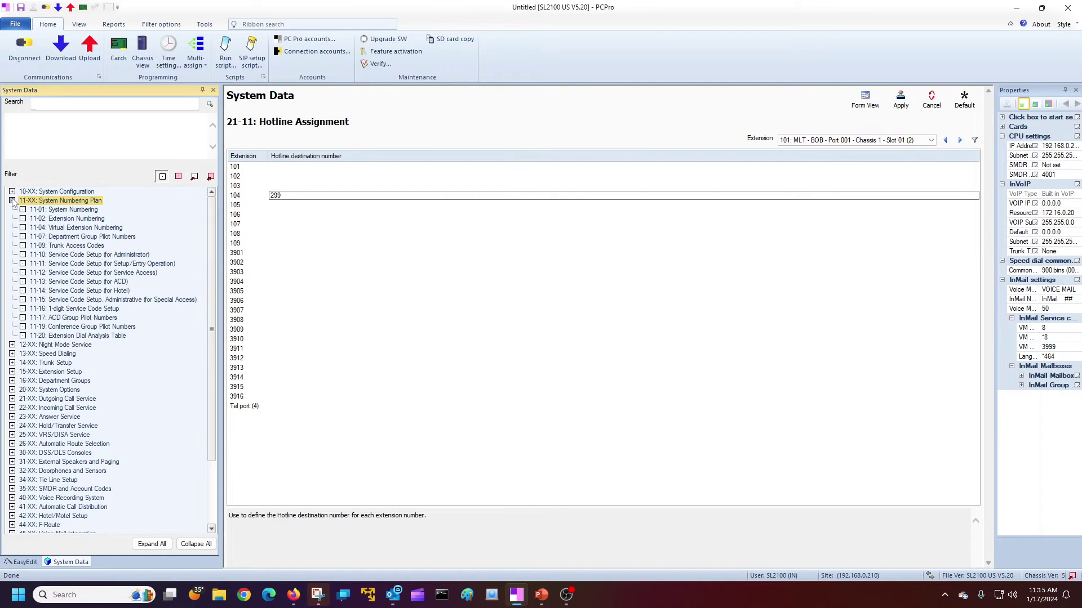
pyautogui.click(70, 227)
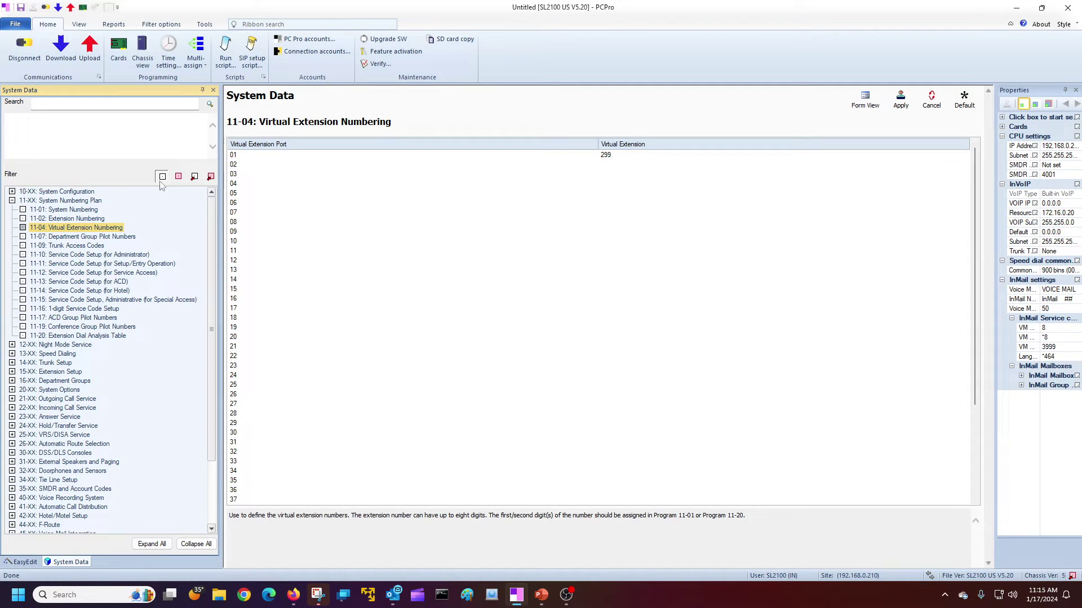
pyautogui.click(12, 201)
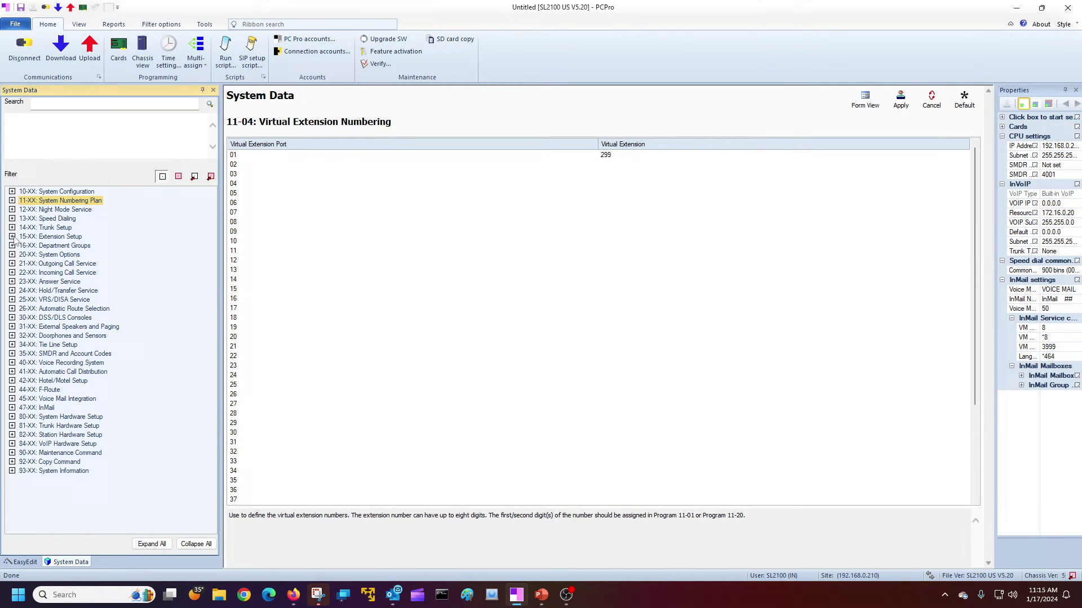
# Reopen 21-11 Hotline Assignment and narrow the Extension column to show 104's destination 299.
pyautogui.click(12, 264)
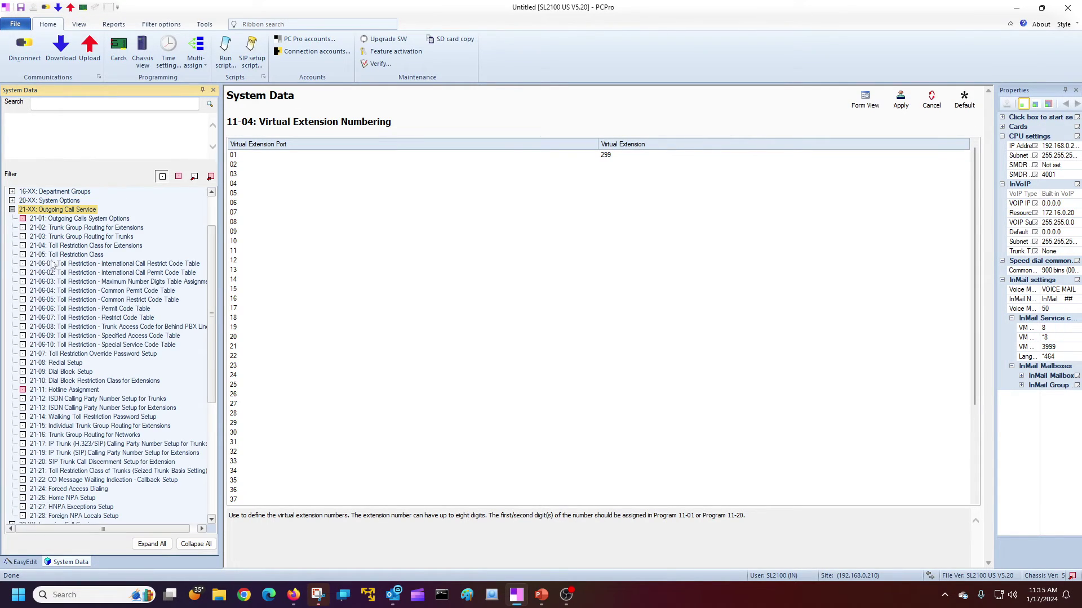
pyautogui.click(57, 391)
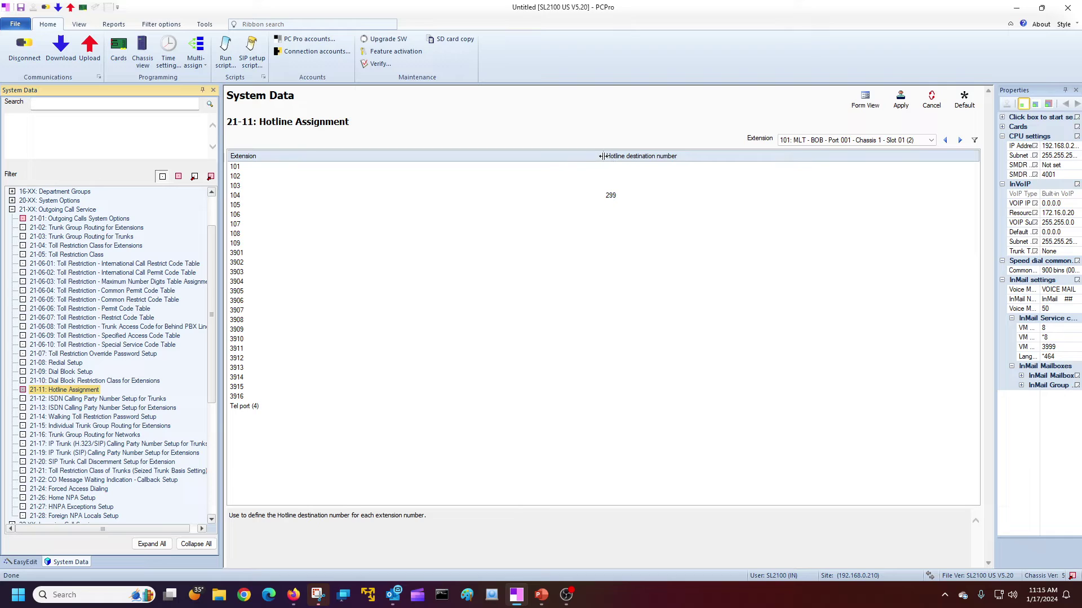
pyautogui.moveTo(604, 159); pyautogui.dragTo(274, 164)
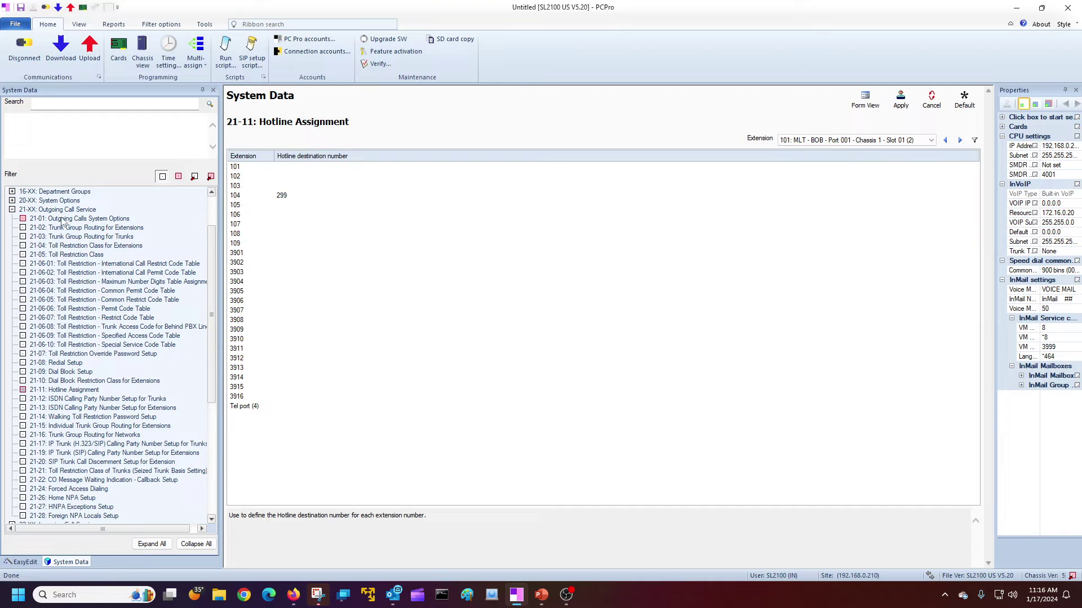
# Set 09 Ringdown Extension Timer in 21-01 Outgoing Calls System Options to 1.
pyautogui.click(89, 219)
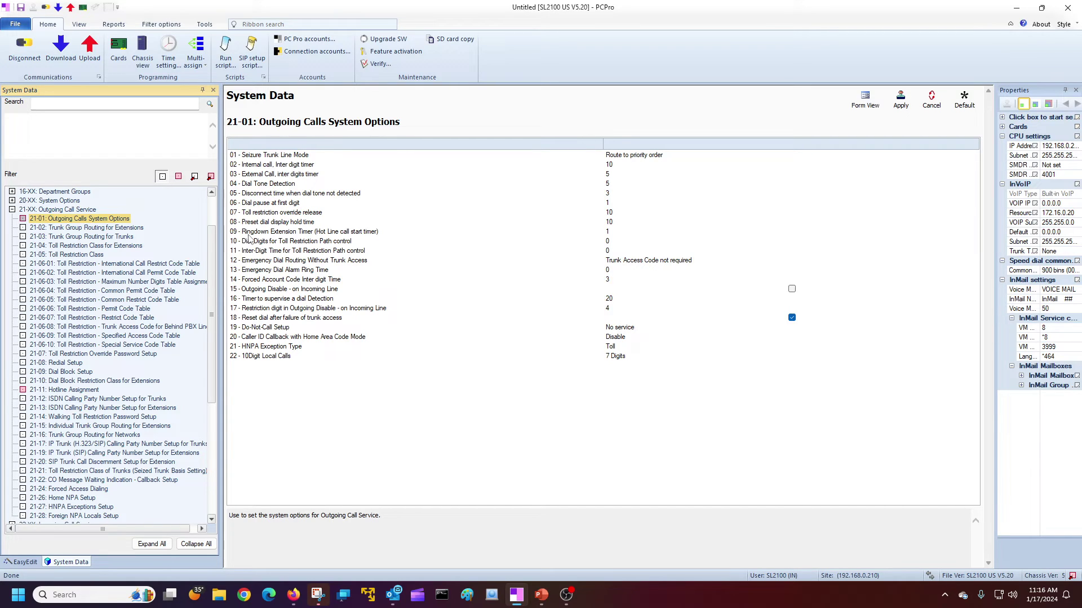
pyautogui.click(612, 232)
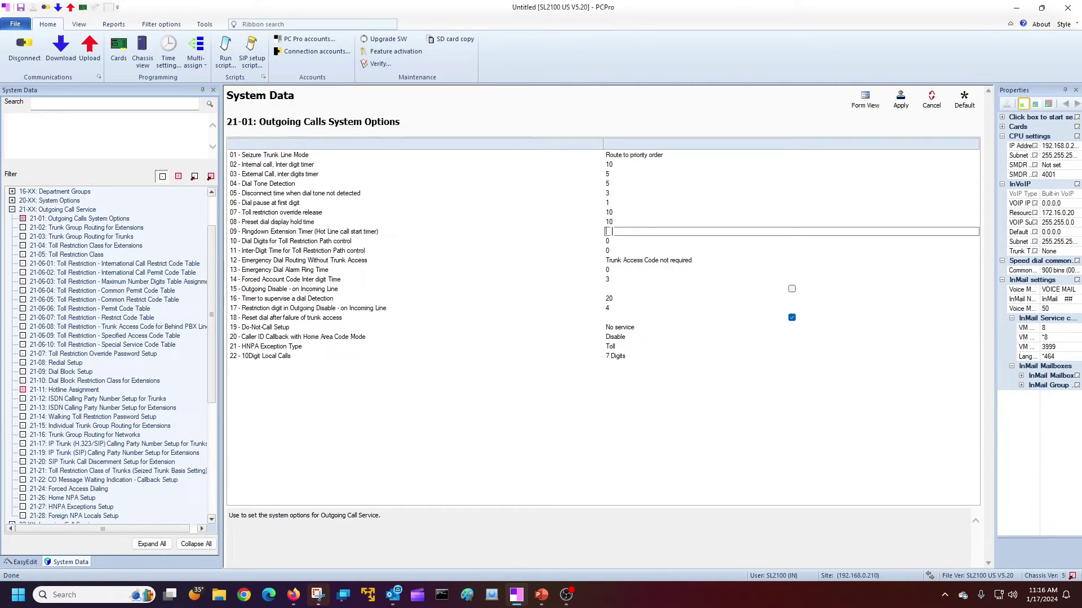
pyautogui.write('5')
pyautogui.moveTo(625, 232); pyautogui.dragTo(589, 237)
pyautogui.write('1')
# Apply the timer change and attempt a System Data upload, dismissing the no-items-selected warning.
pyautogui.click(900, 102)
pyautogui.click(84, 52)
pyautogui.click(391, 337)
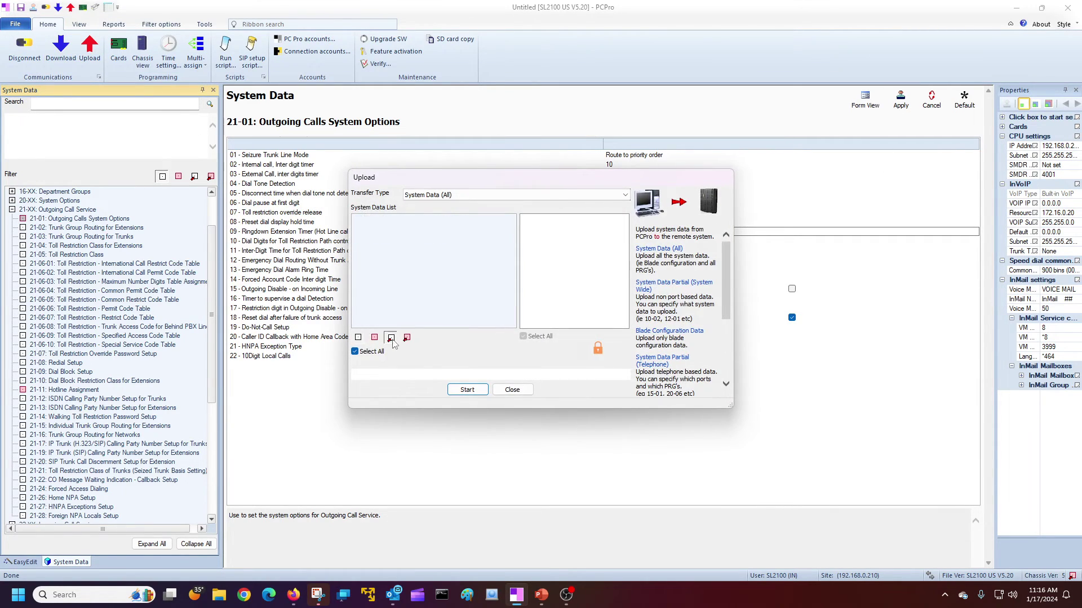
pyautogui.click(478, 389)
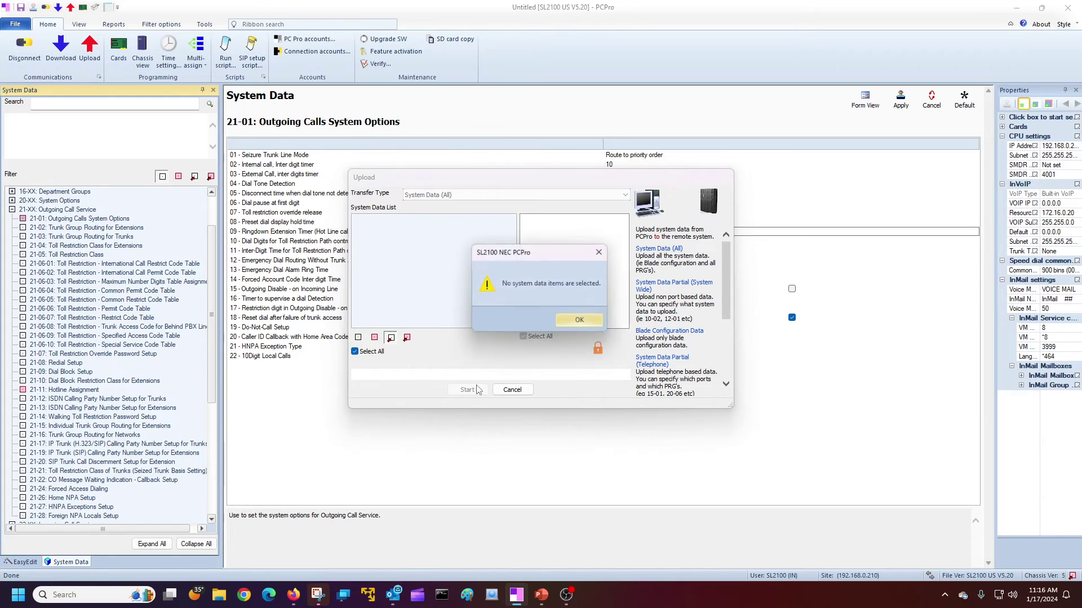
pyautogui.click(570, 322)
pyautogui.click(526, 385)
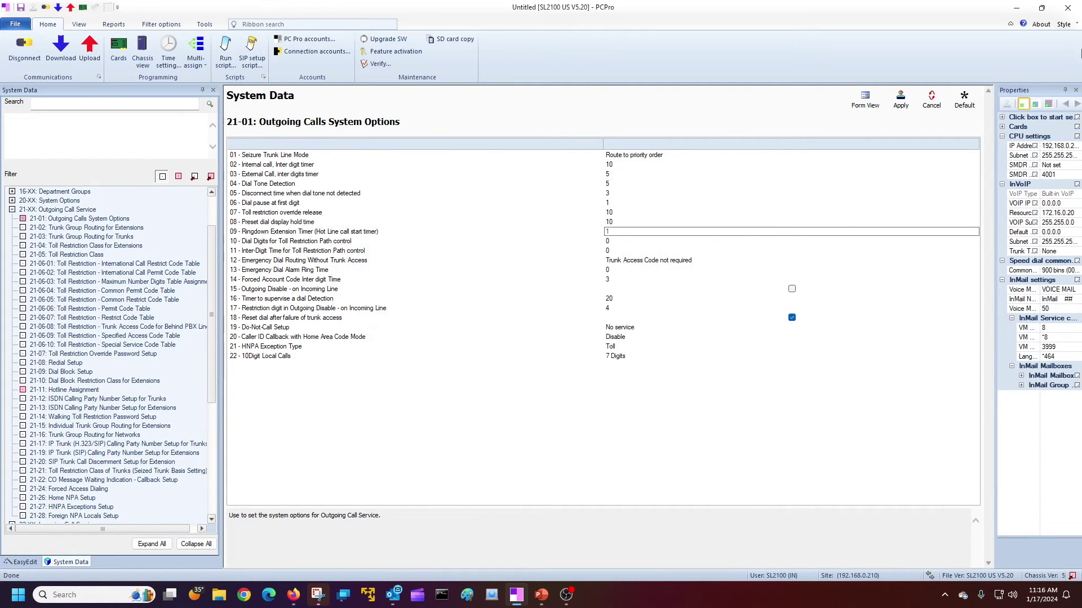
# Minimize PCPro and scroll back to slide 1 with the Hot Line diagram.
pyautogui.click(1016, 8)
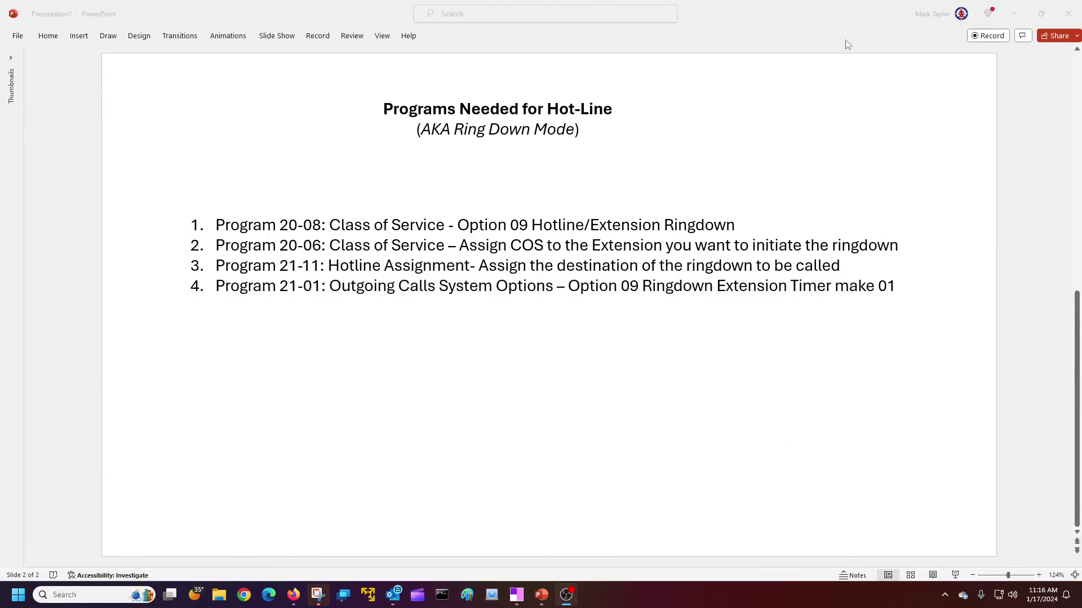
pyautogui.scroll(1, 537, 290)
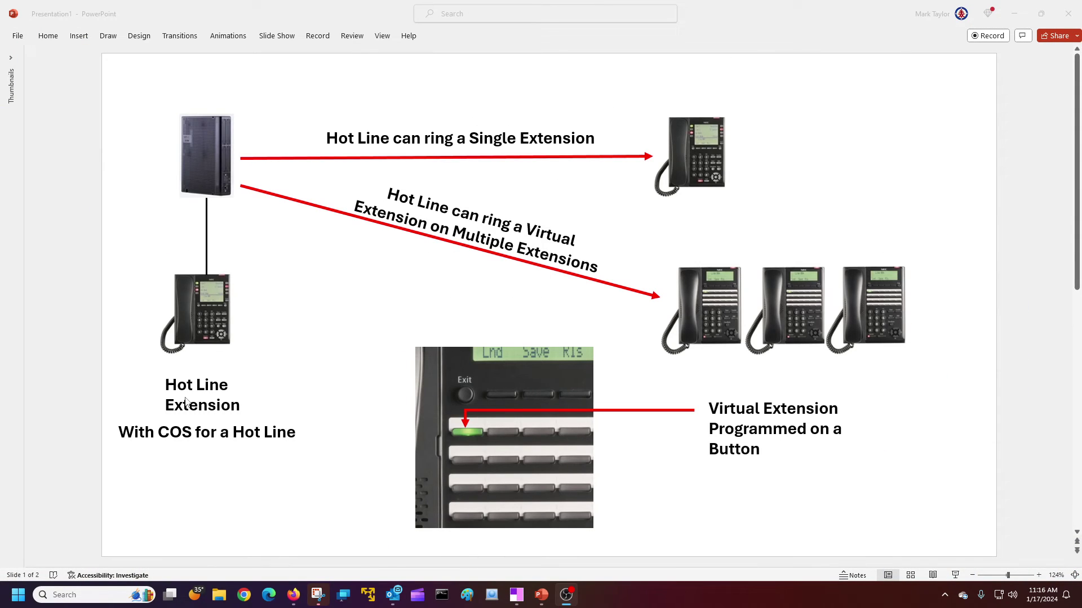